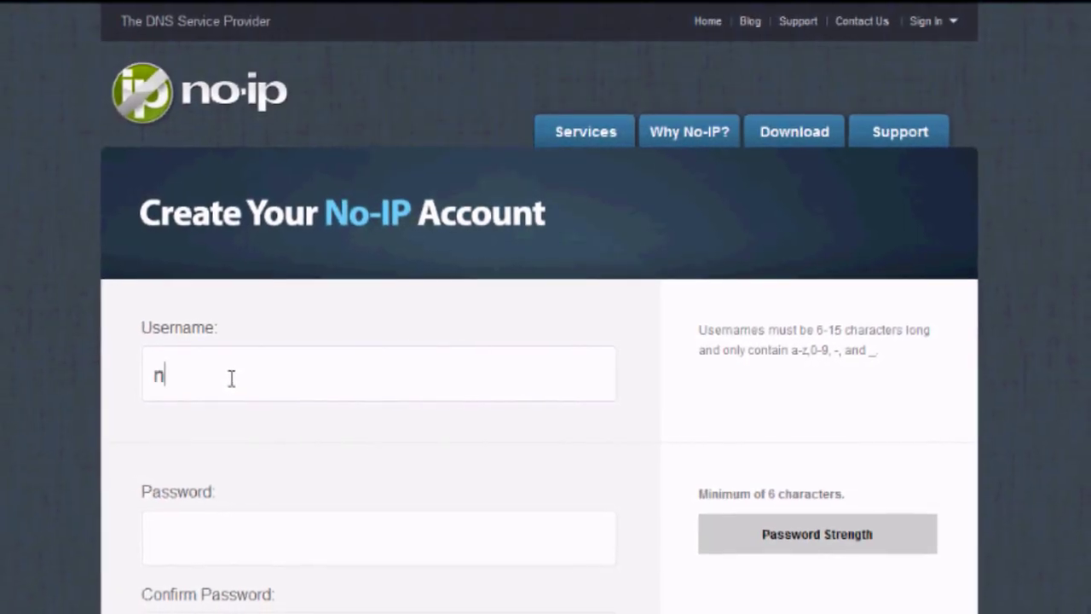
# - Fill in the No-IP sign-up username and the account password, then confirm the password
pyautogui.write('ssequ')
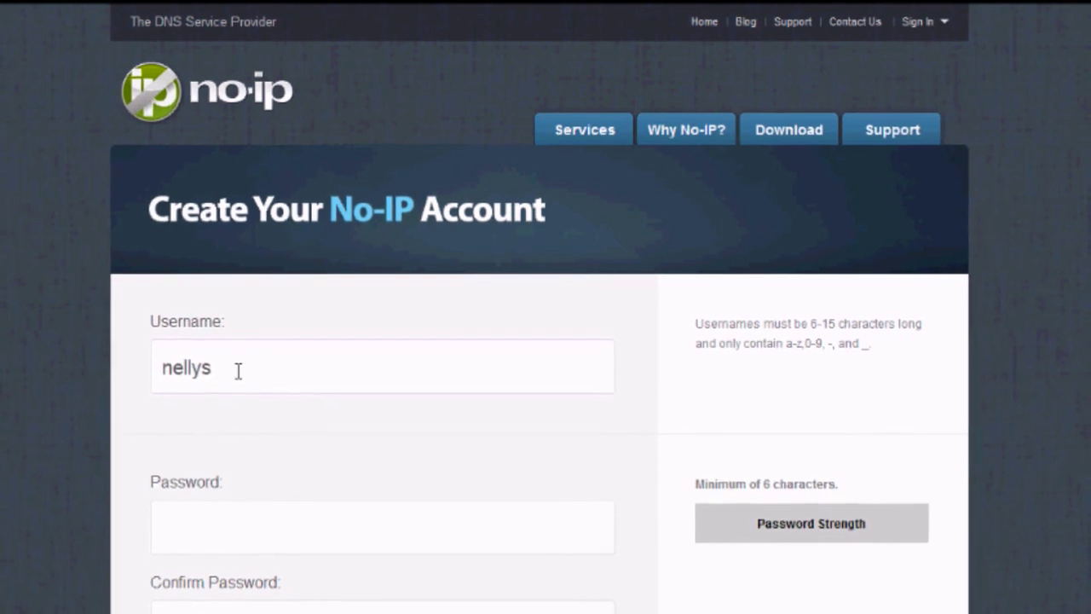
pyautogui.write('rity')
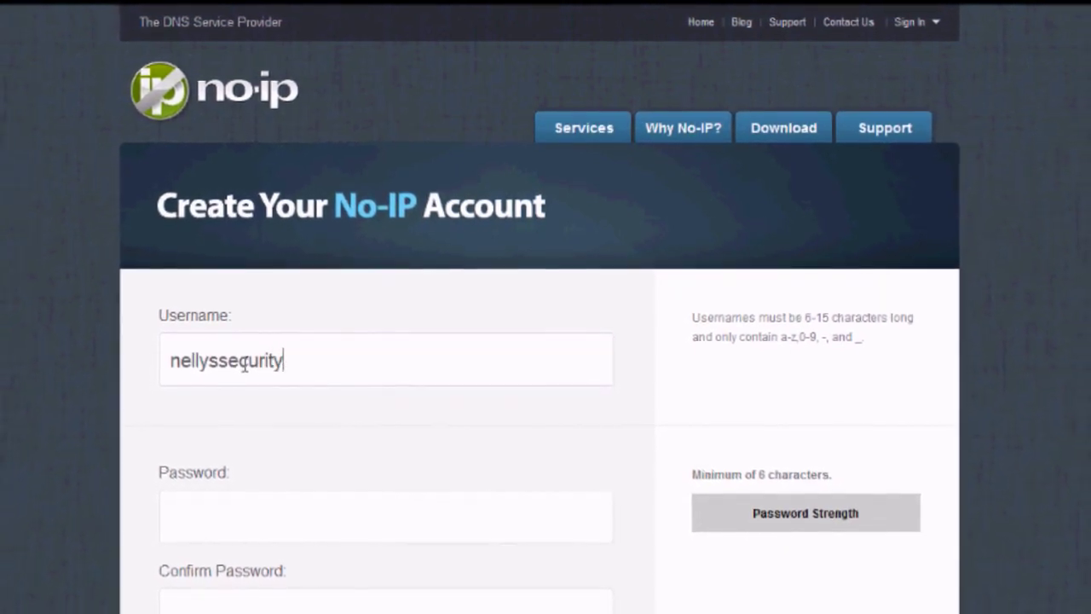
pyautogui.click(250, 498)
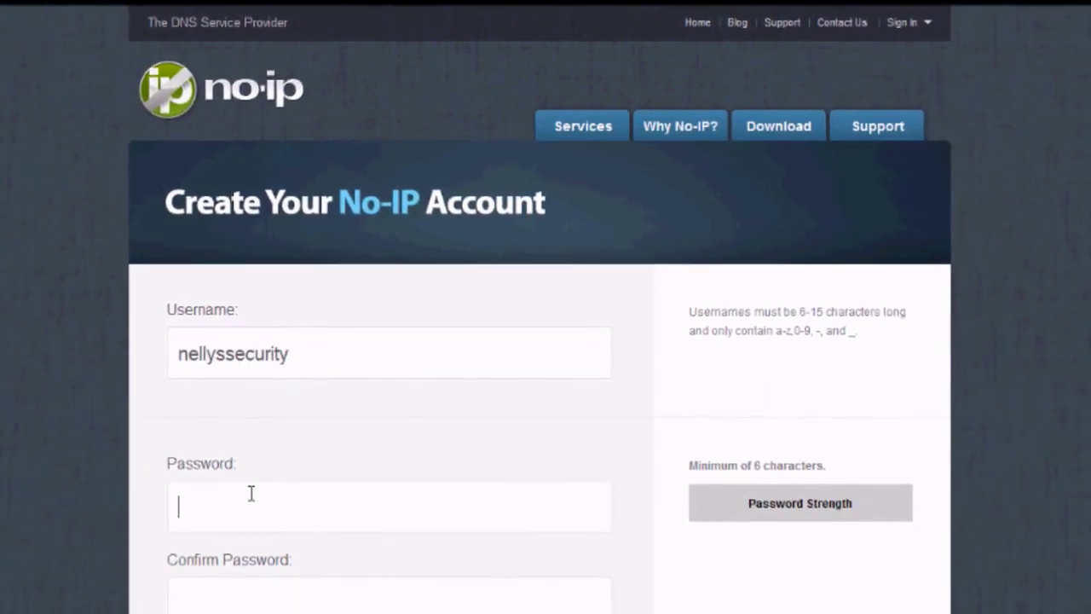
pyautogui.write('•••••••')
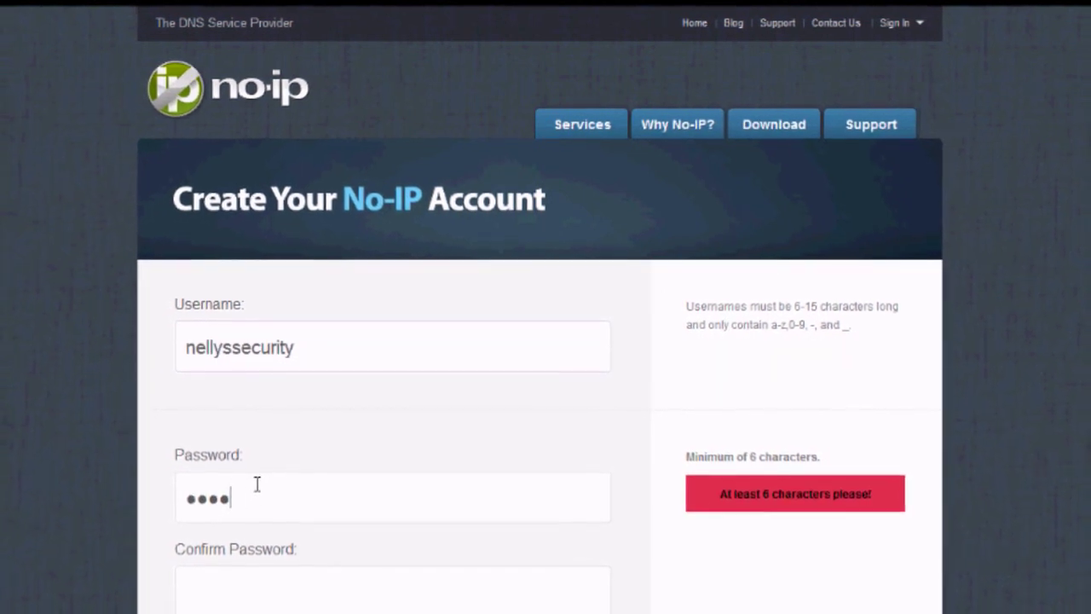
pyautogui.write('••••')
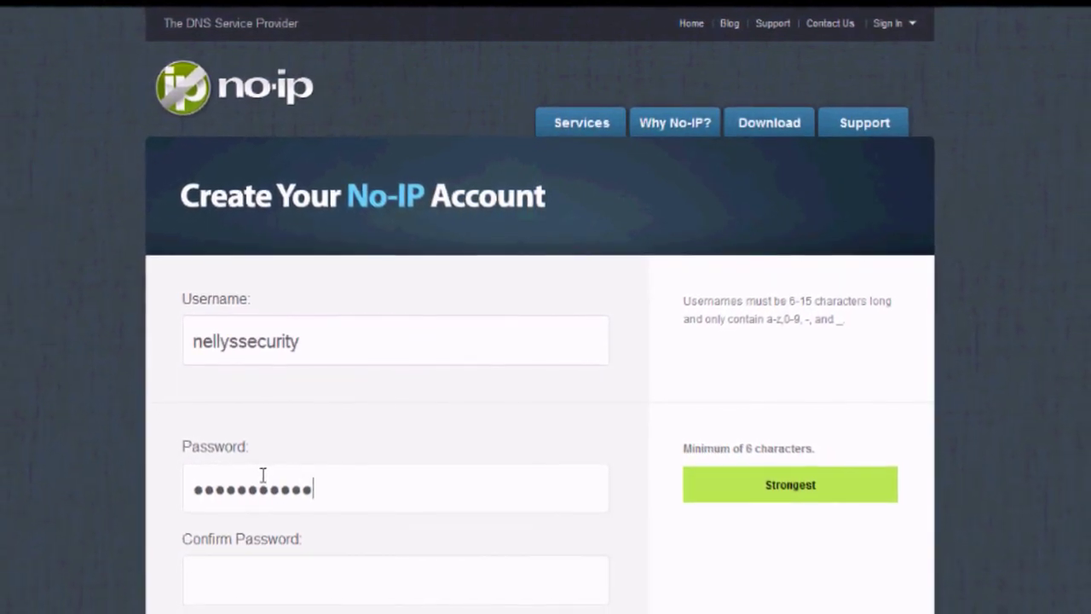
pyautogui.click(343, 582)
pyautogui.write('••••••')
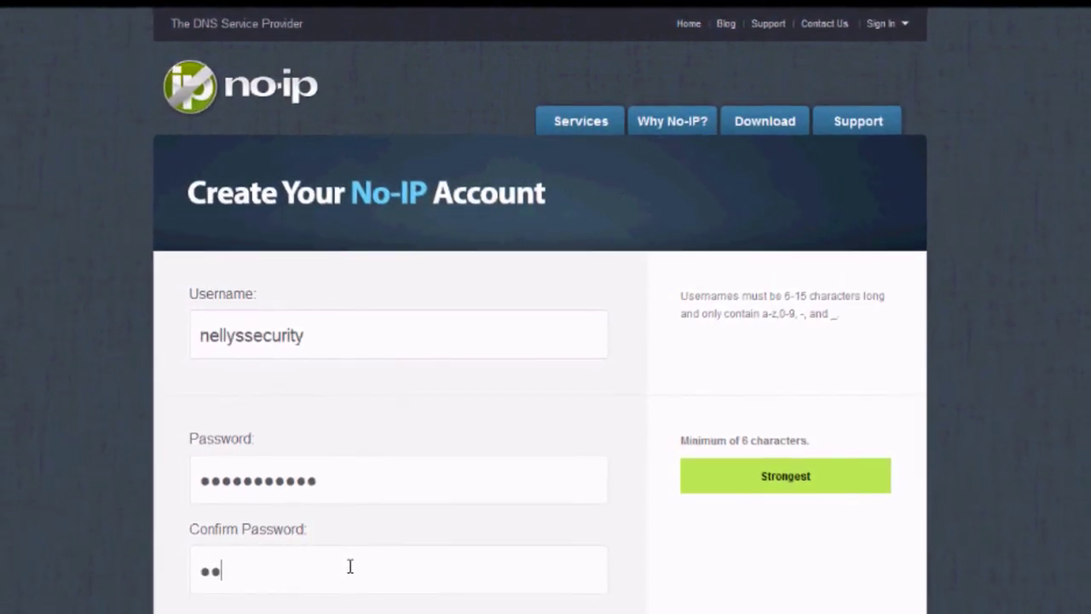
pyautogui.write('•••••')
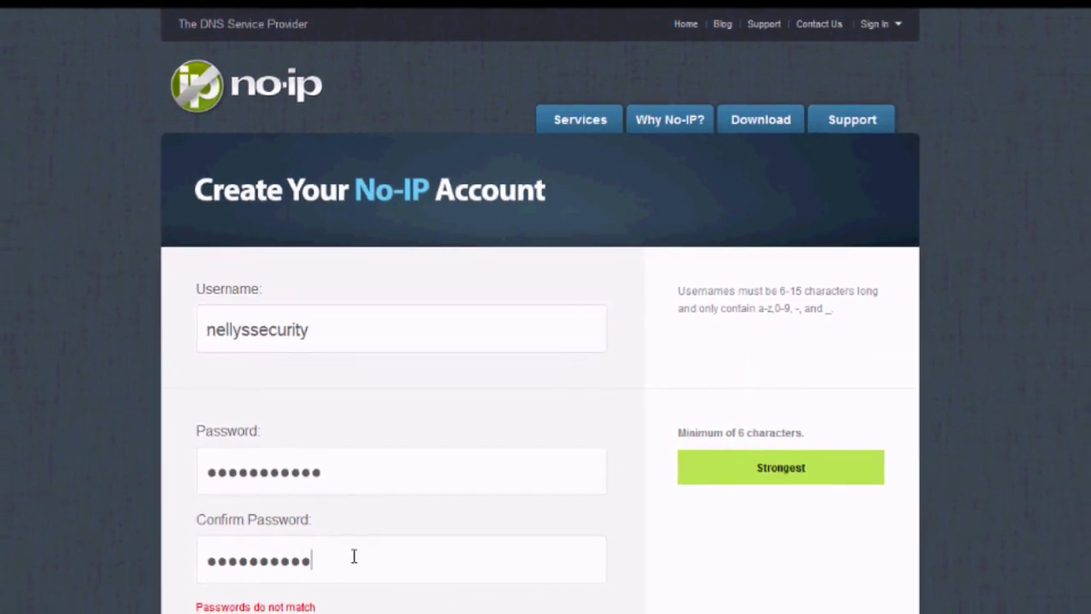
# - Enter the account's e-mail address, keep the default no-ip.org hostname and submit the sign-up
pyautogui.scroll(-3, 847, 486)
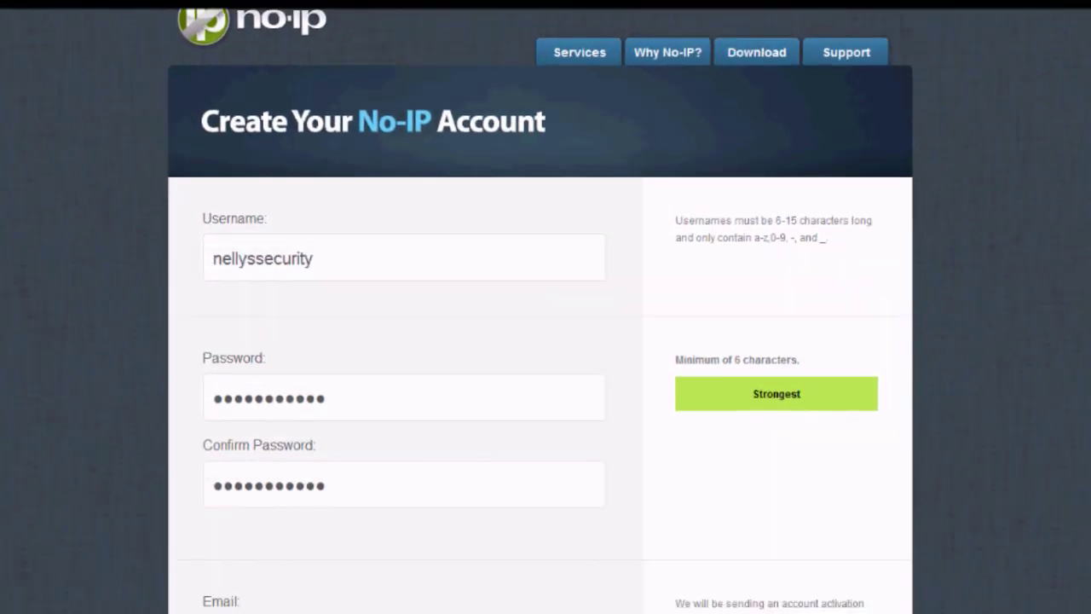
pyautogui.click(496, 418)
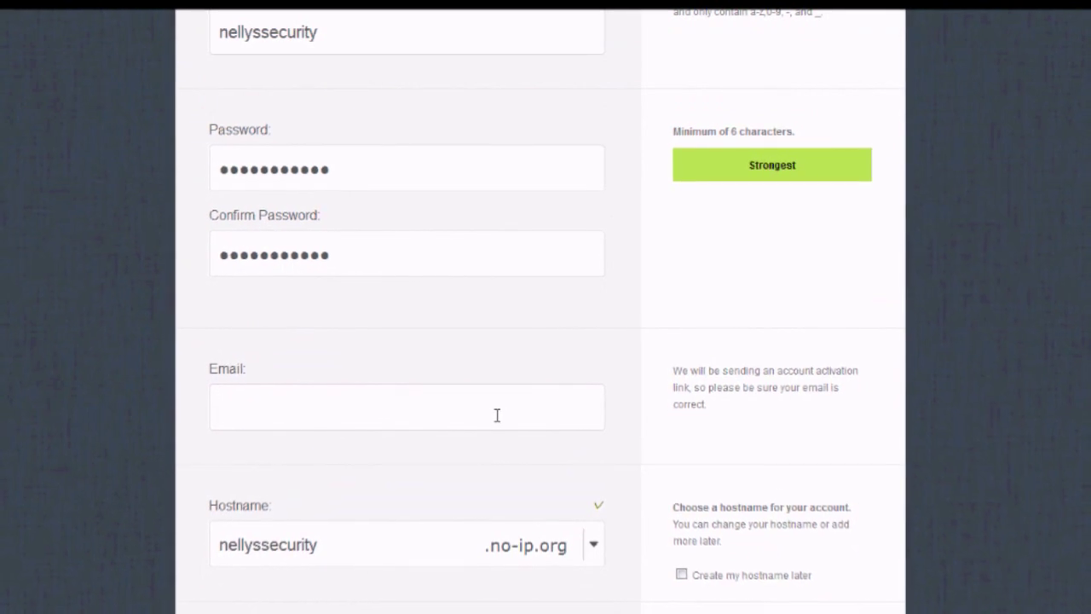
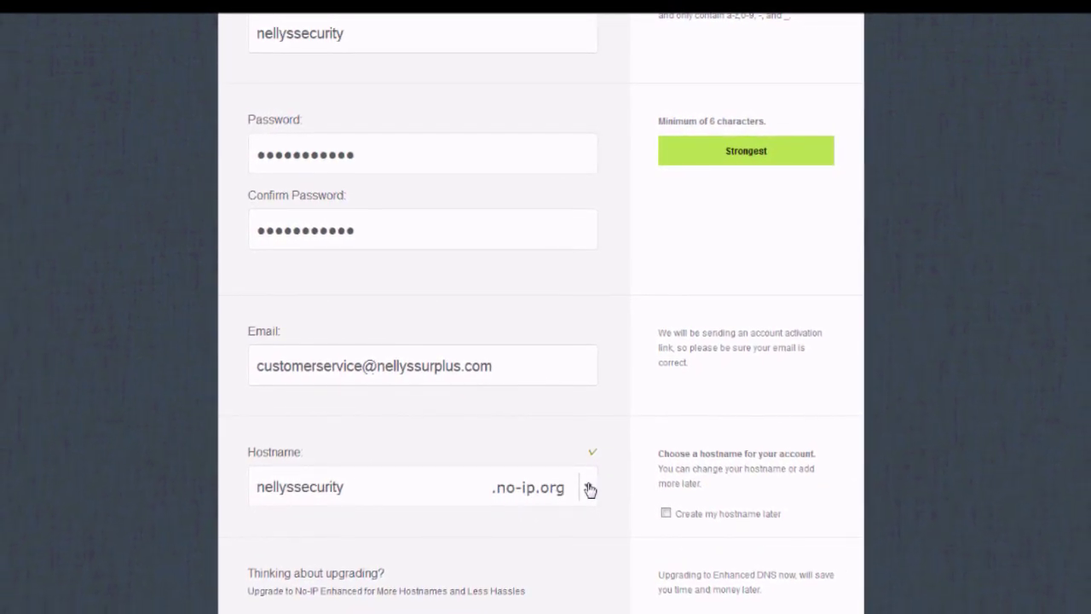
pyautogui.scroll(-5, 974, 360)
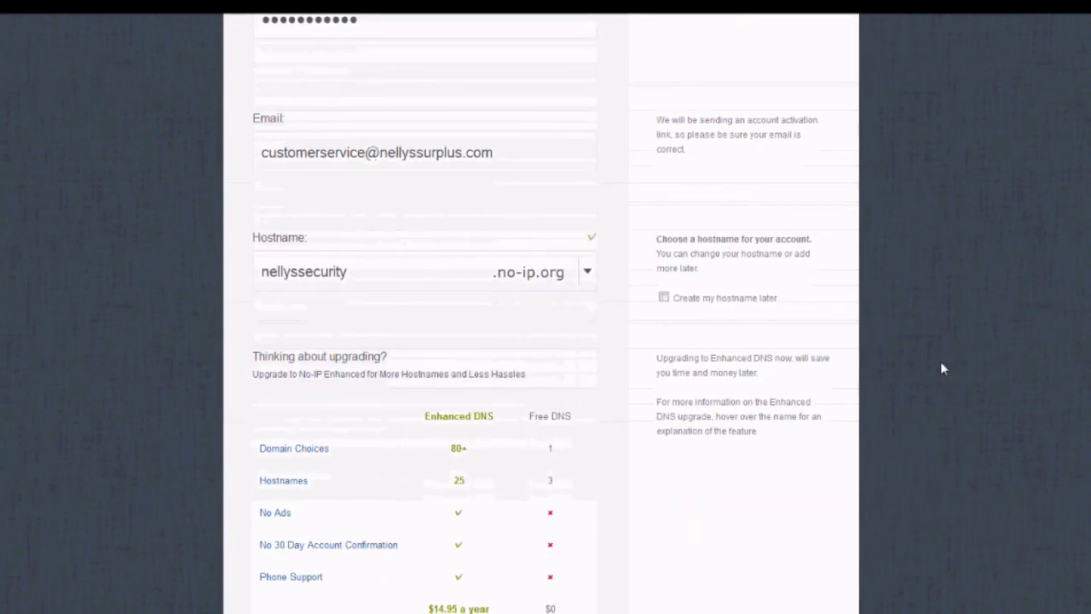
pyautogui.scroll(-2, 932, 369)
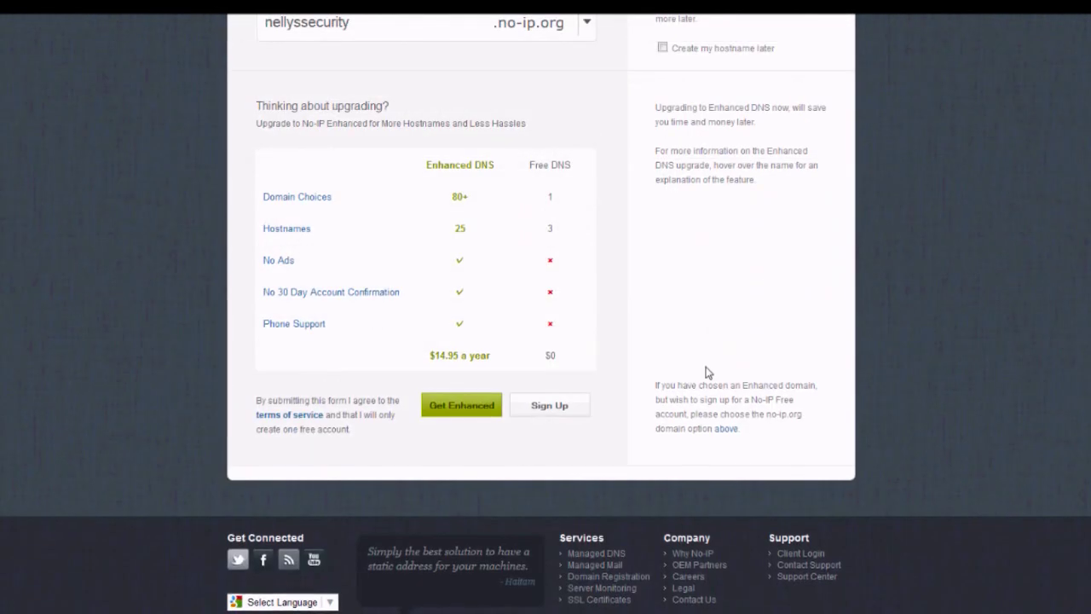
pyautogui.click(539, 395)
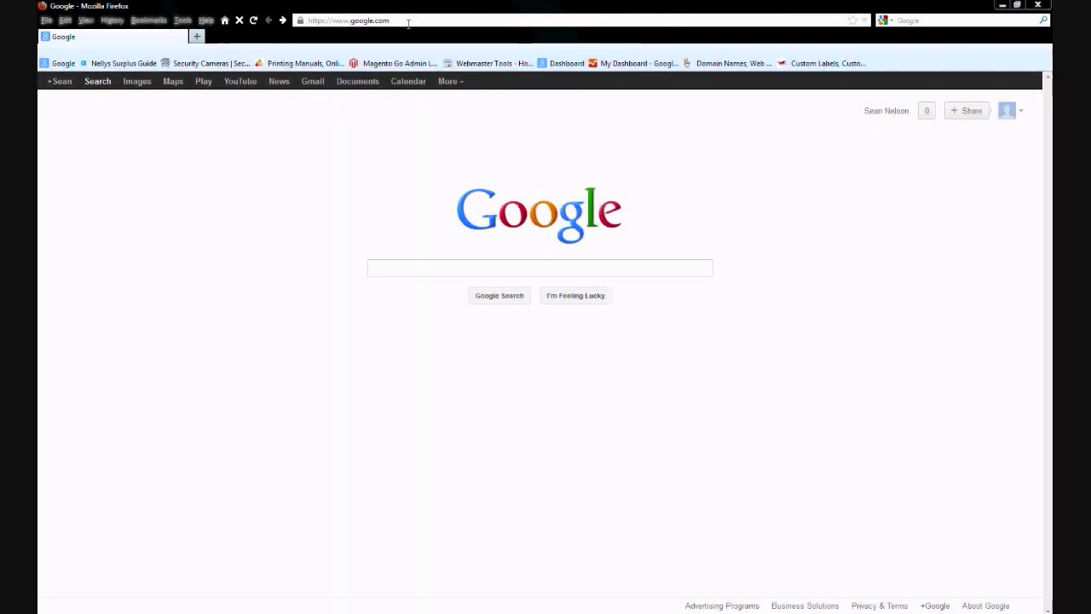
# - Load the camera's web login page at 192.168.1.45 and start entering the admin password
pyautogui.click(408, 23)
pyautogui.write('192.1')
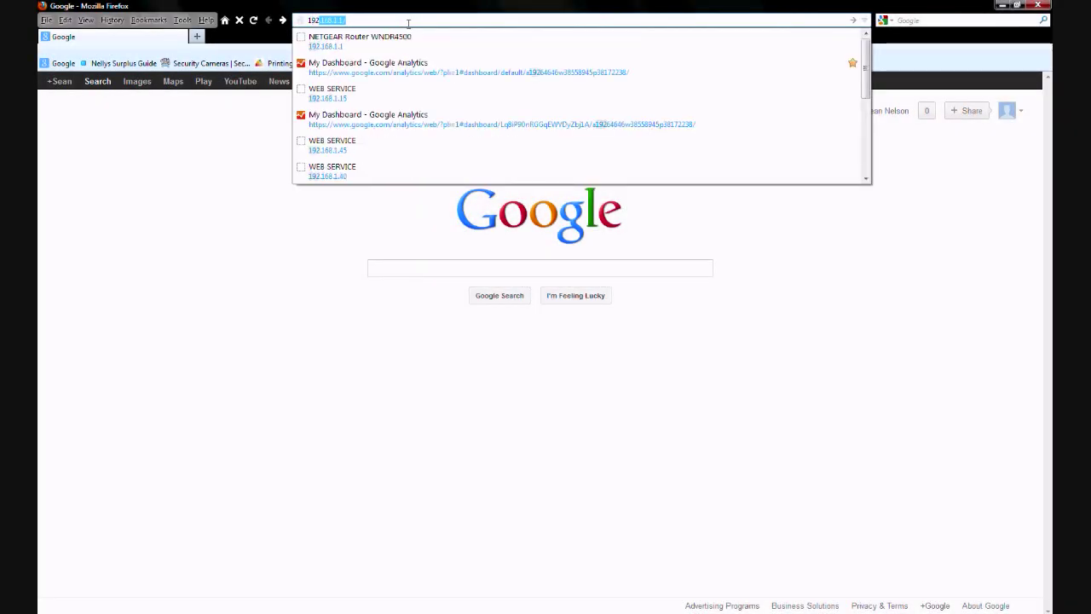
pyautogui.write('68.')
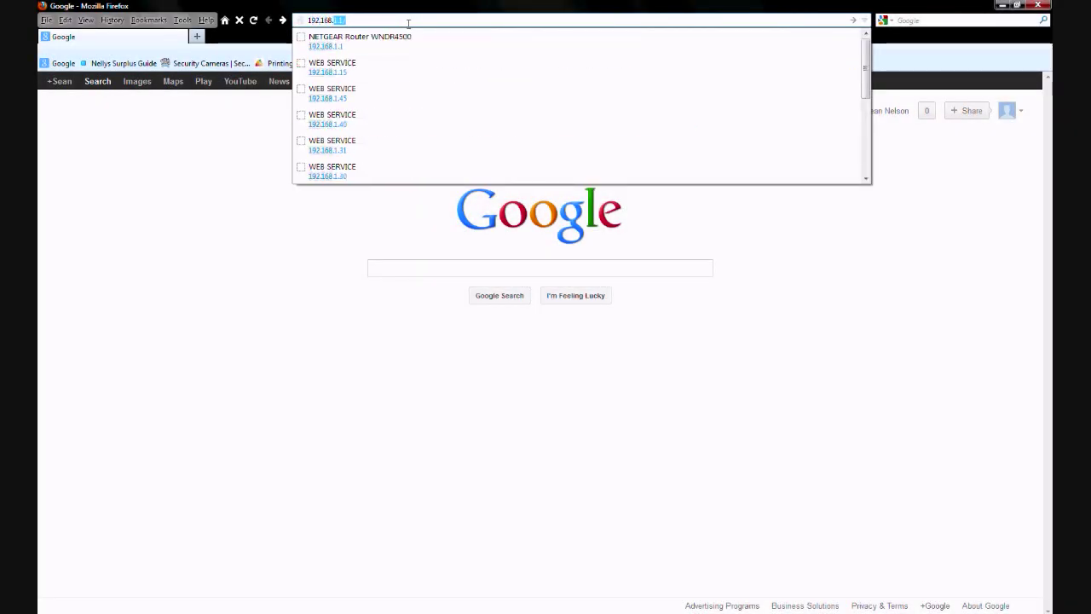
pyautogui.write('1.45')
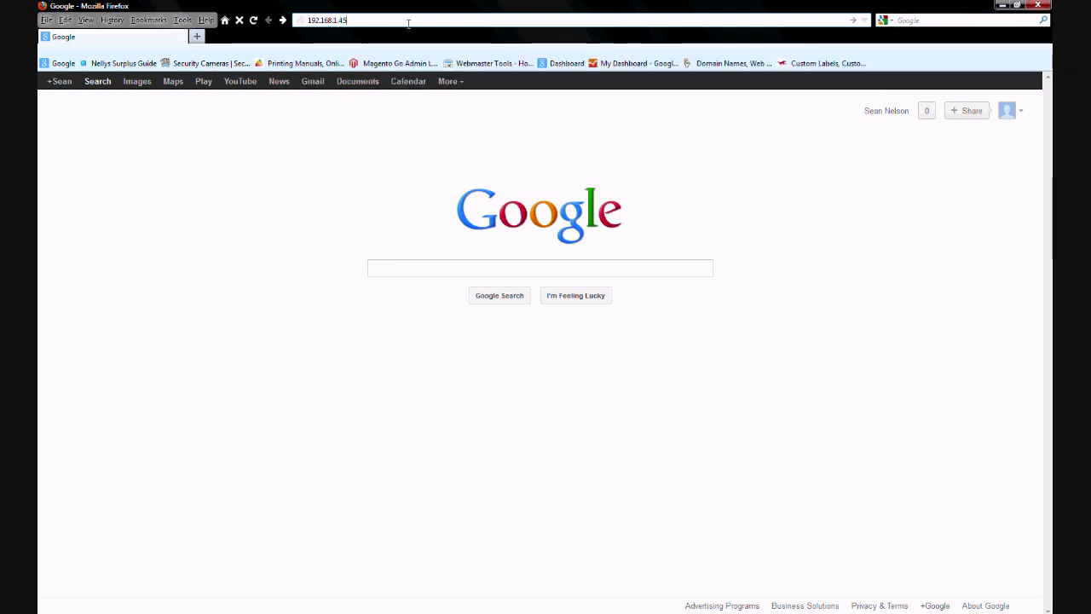
pyautogui.press('Return')
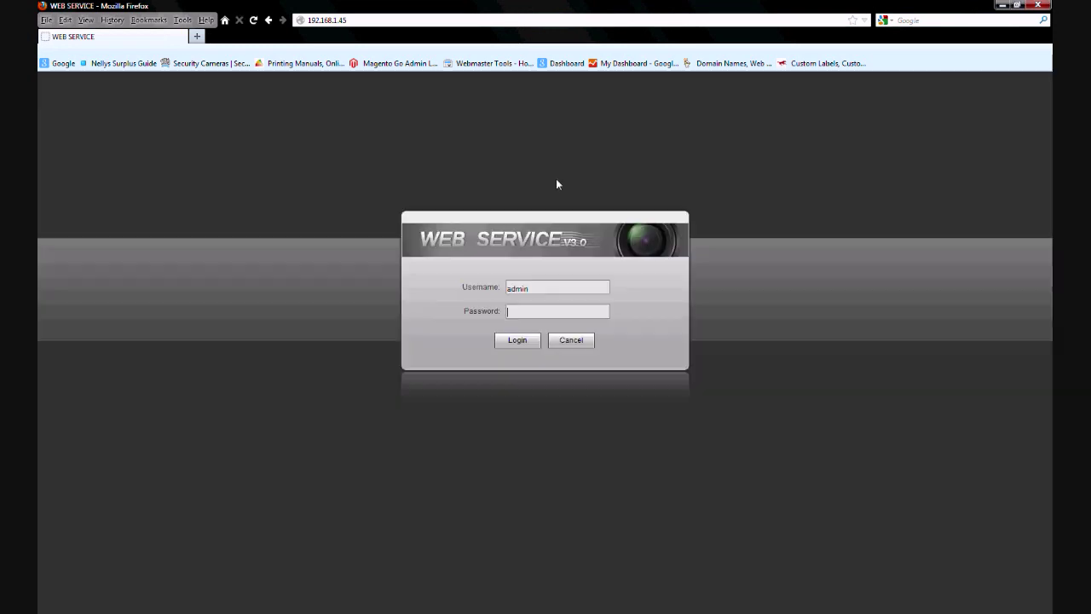
pyautogui.click(559, 313)
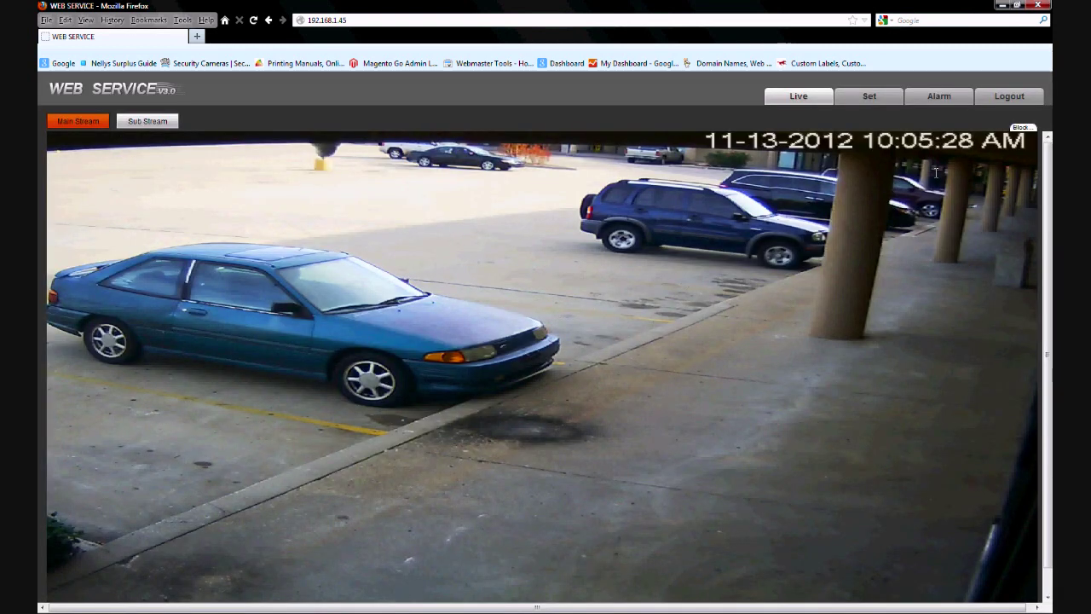
# - Go to the Network DDNS settings page under the Set tab
pyautogui.click(868, 98)
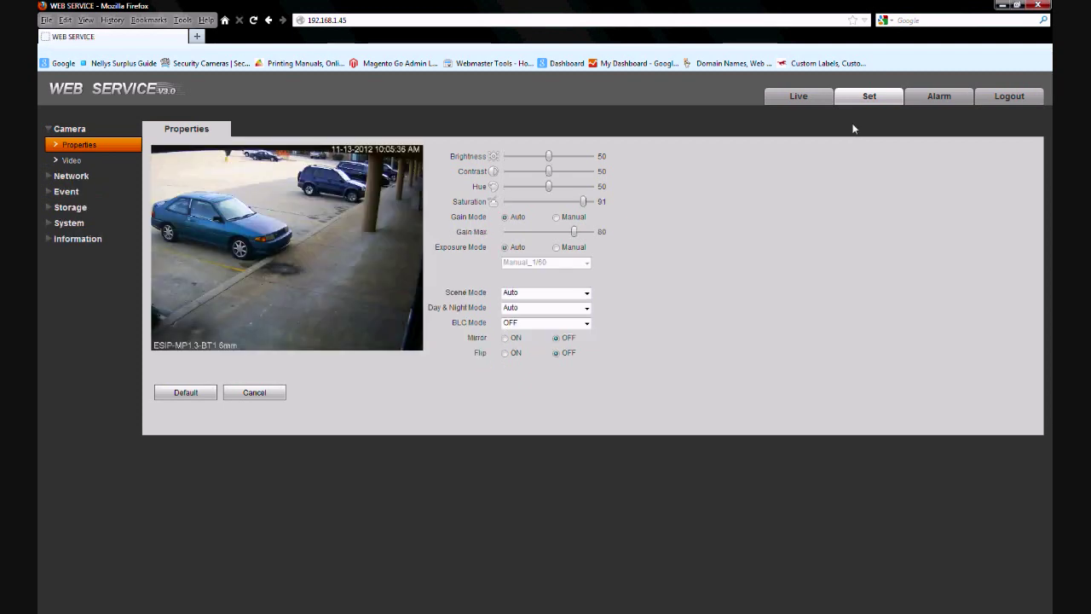
pyautogui.click(70, 176)
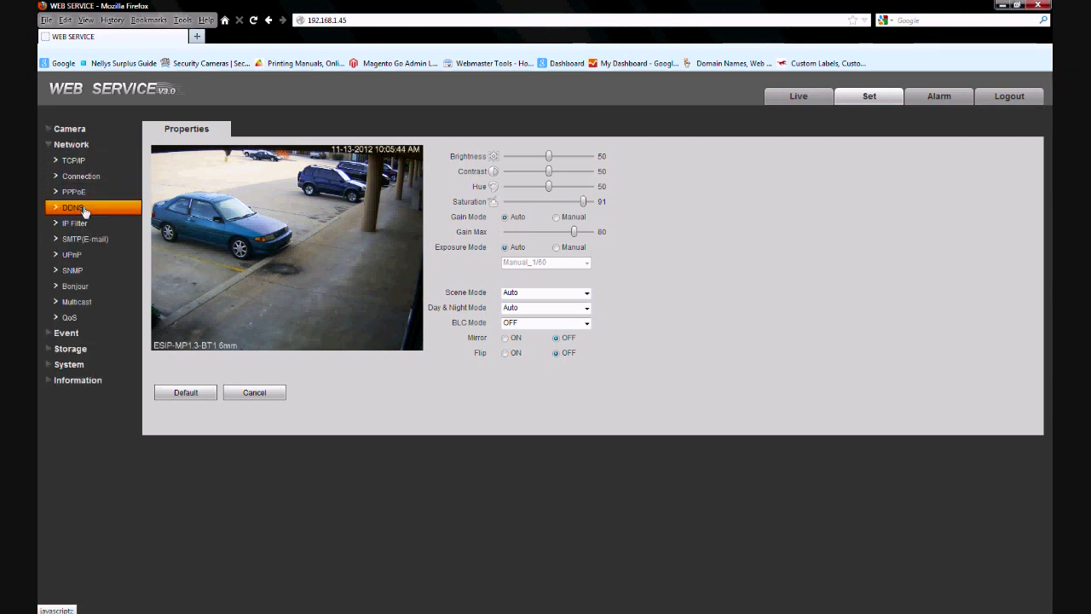
pyautogui.click(73, 207)
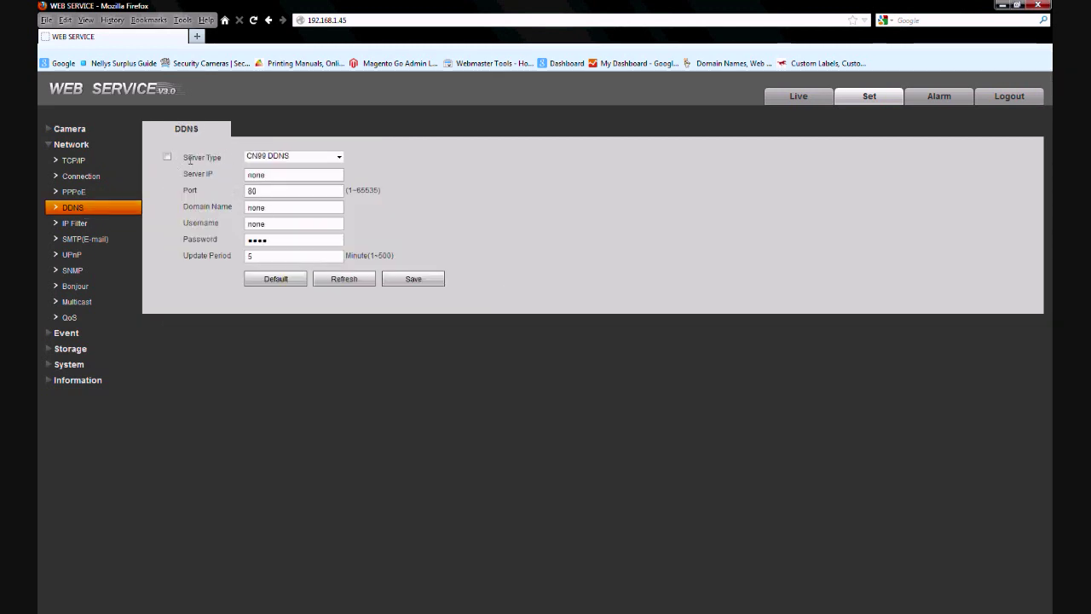
# - Set the DDNS server type to NO-IP DDNS and enter the nellyssecurity.no-ip.org domain name
pyautogui.click(339, 158)
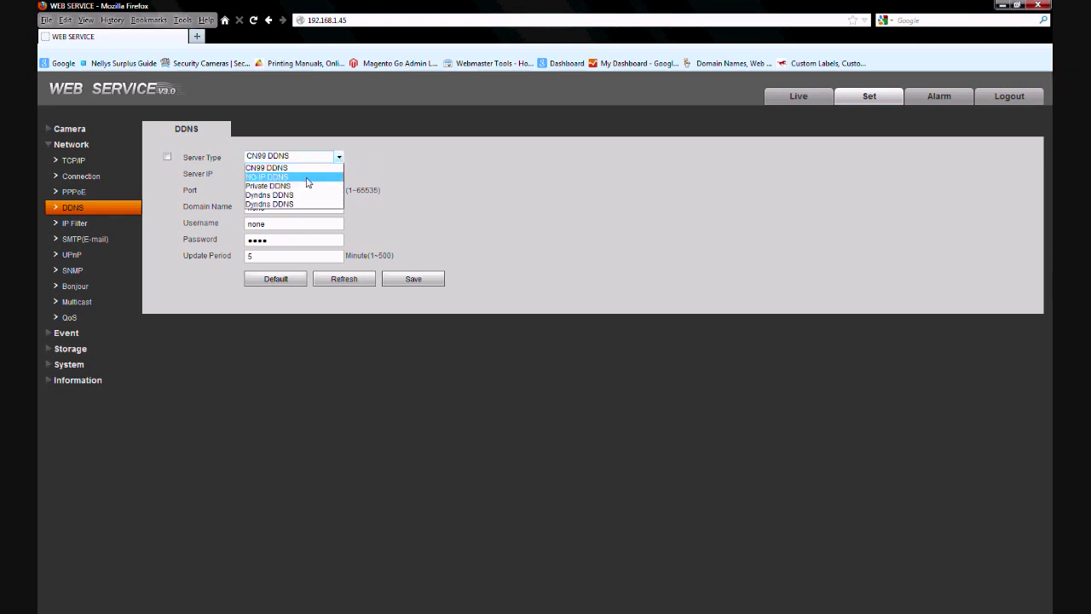
pyautogui.click(308, 177)
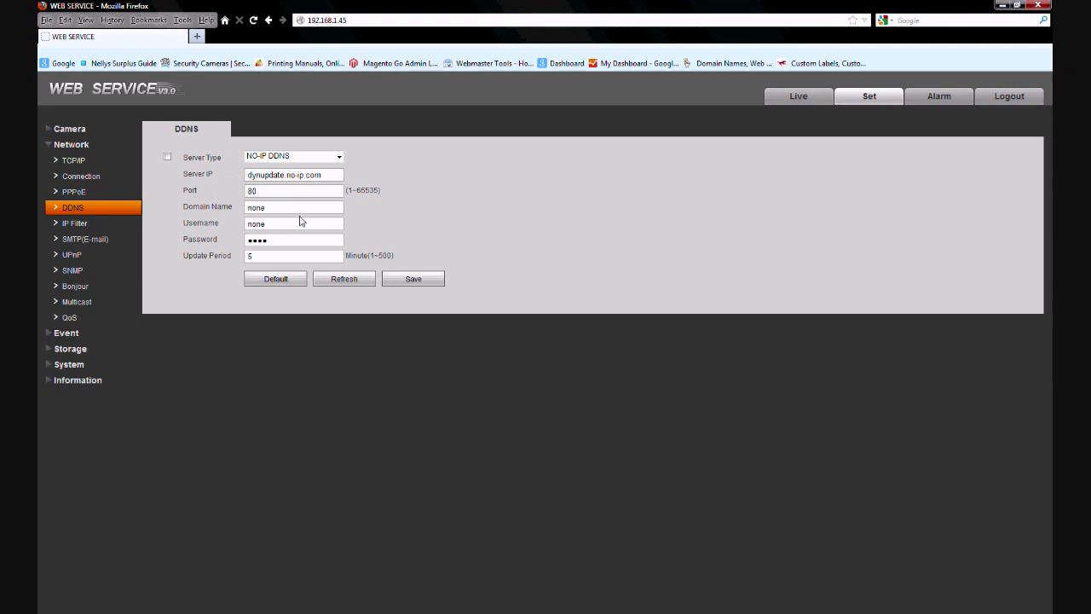
pyautogui.moveTo(293, 212); pyautogui.dragTo(239, 206)
pyautogui.moveTo(289, 222); pyautogui.dragTo(207, 212)
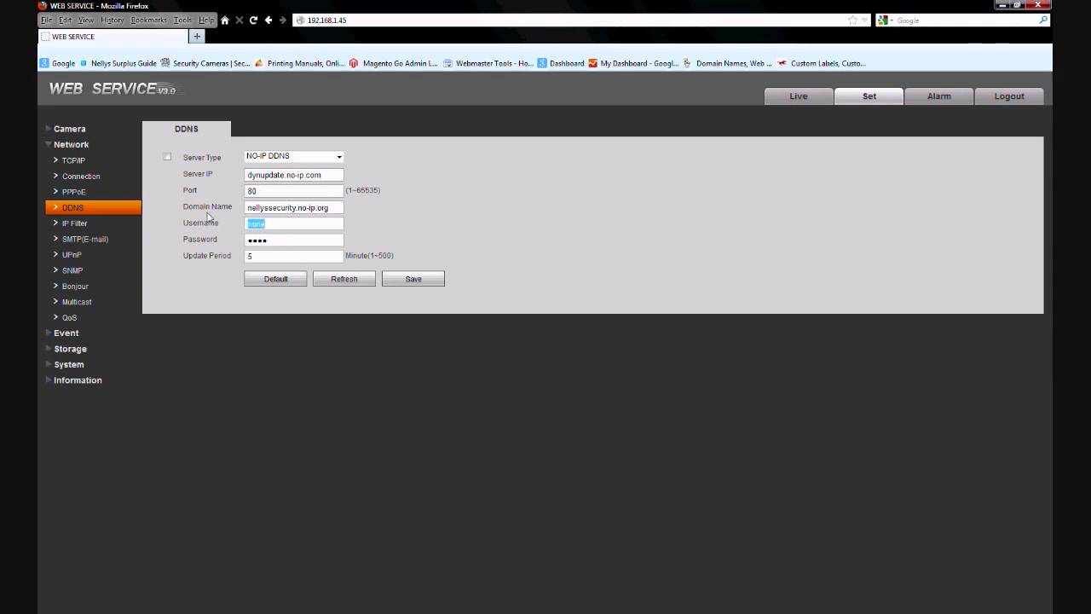
# - Enter the No-IP account username and password in the DDNS fields and check the update period
pyautogui.write('nellyssecurity')
pyautogui.moveTo(274, 242); pyautogui.dragTo(246, 240)
pyautogui.write('1')
pyautogui.moveTo(346, 255); pyautogui.dragTo(368, 256)
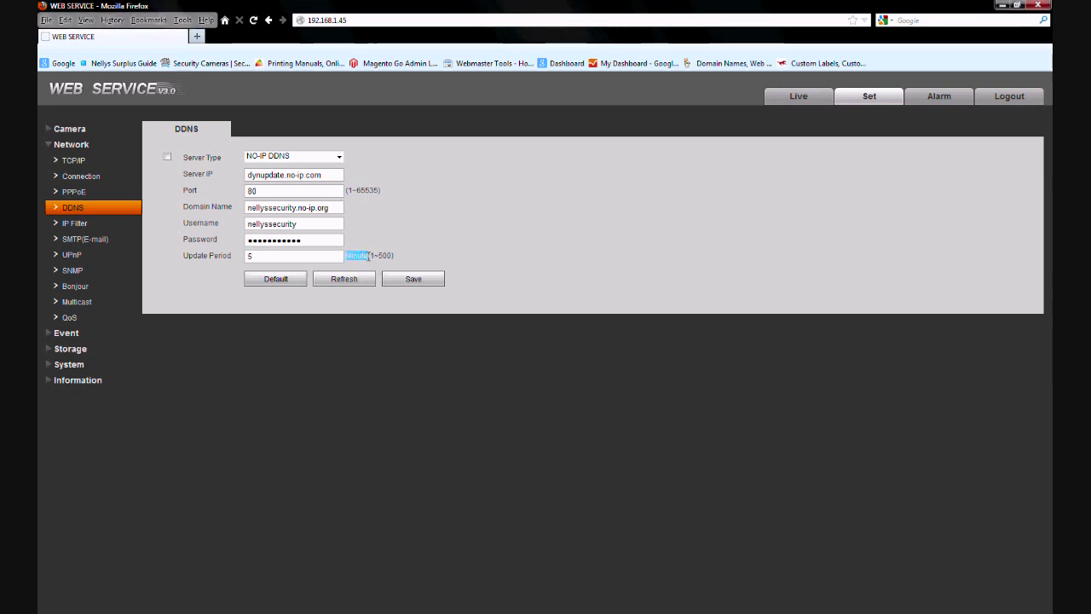
pyautogui.doubleClick(260, 256)
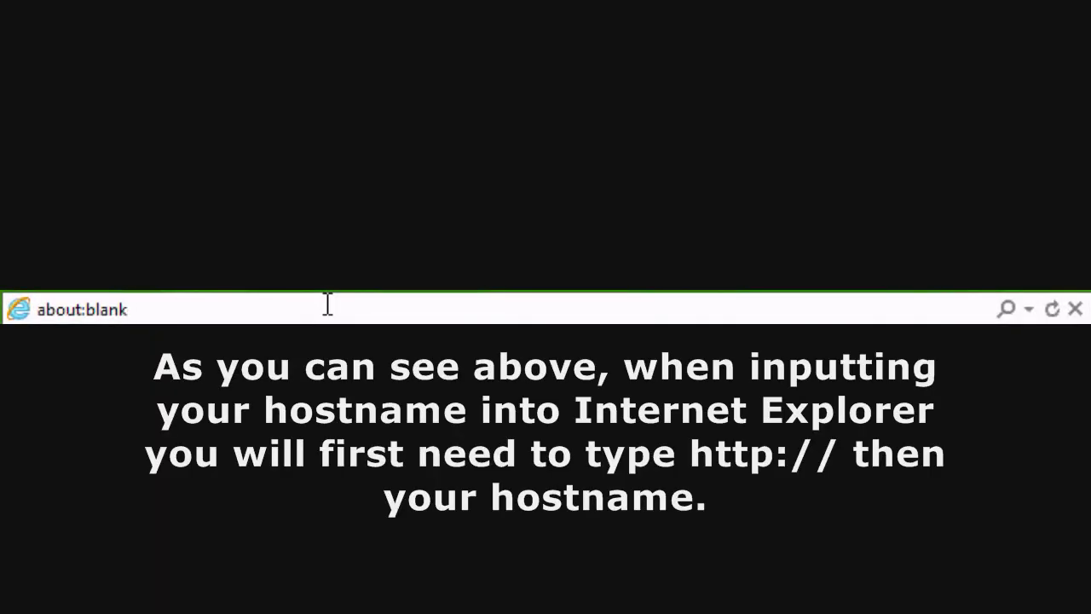
pyautogui.hotkey('ctrl', 'a')
pyautogui.press('BackSpace')
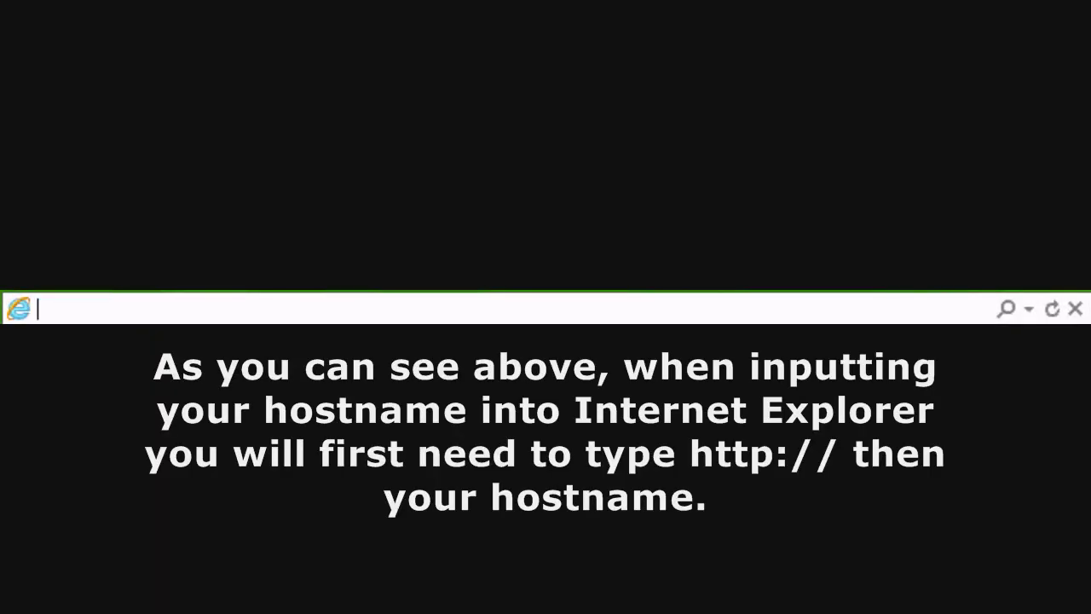
pyautogui.write('httP;')
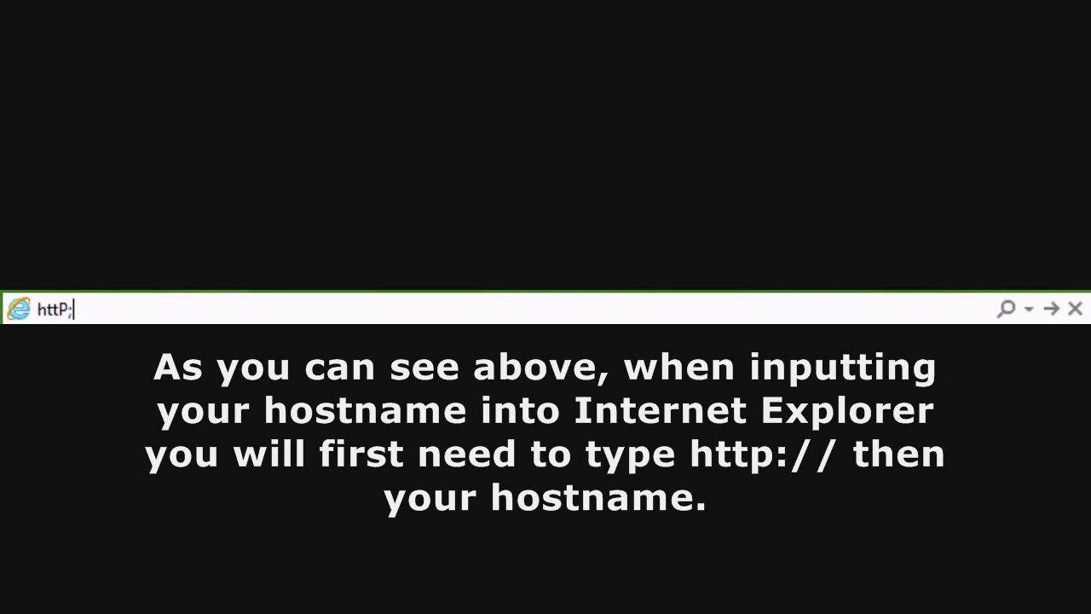
pyautogui.press('BackSpace')
pyautogui.write('p://nellyss')
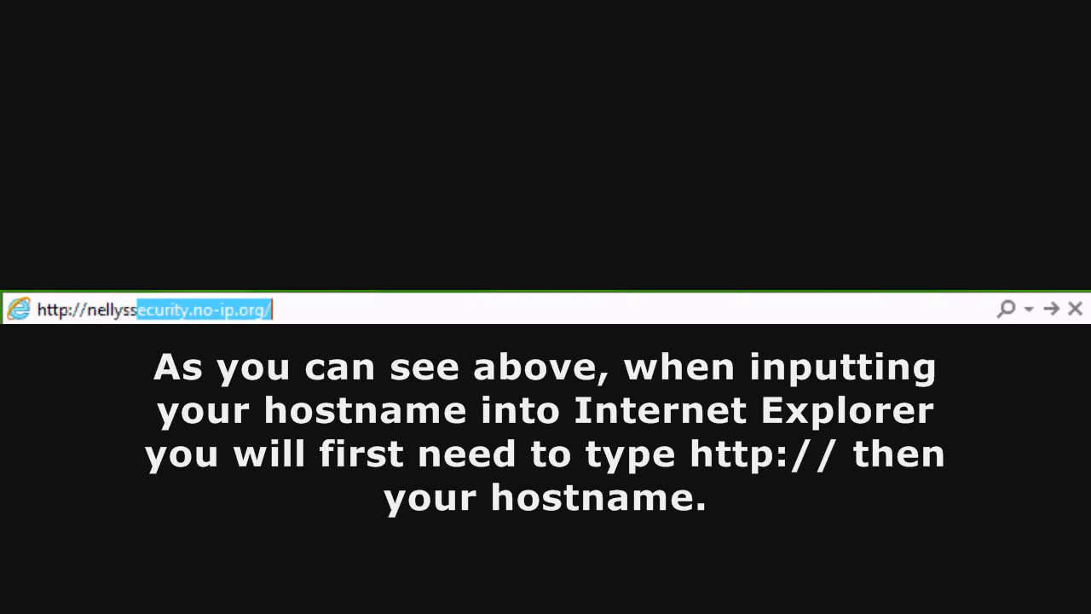
pyautogui.write('ecurity')
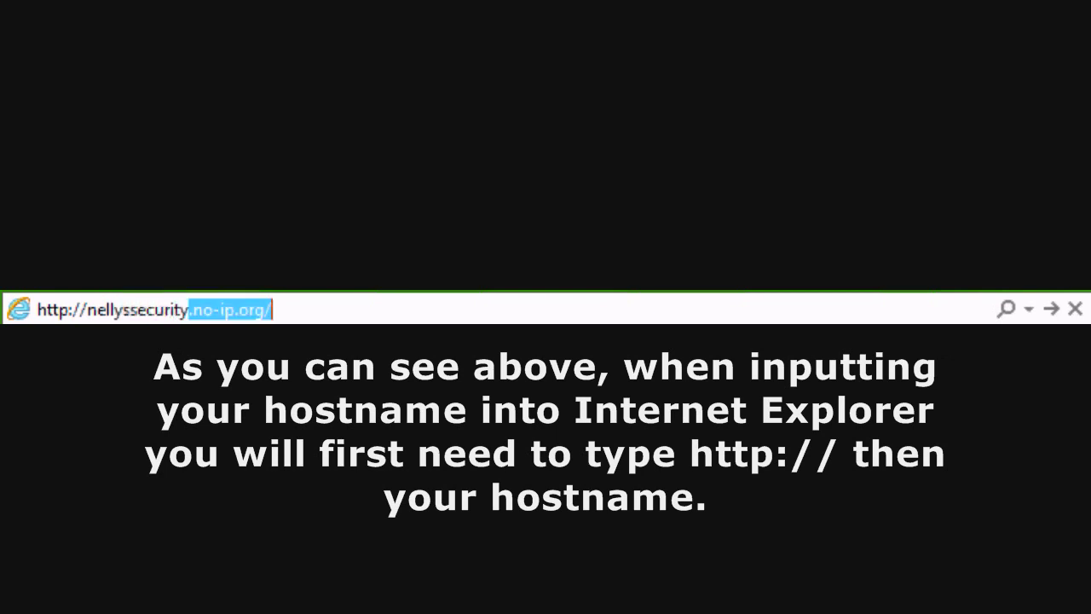
pyautogui.write('.no-ip.o')
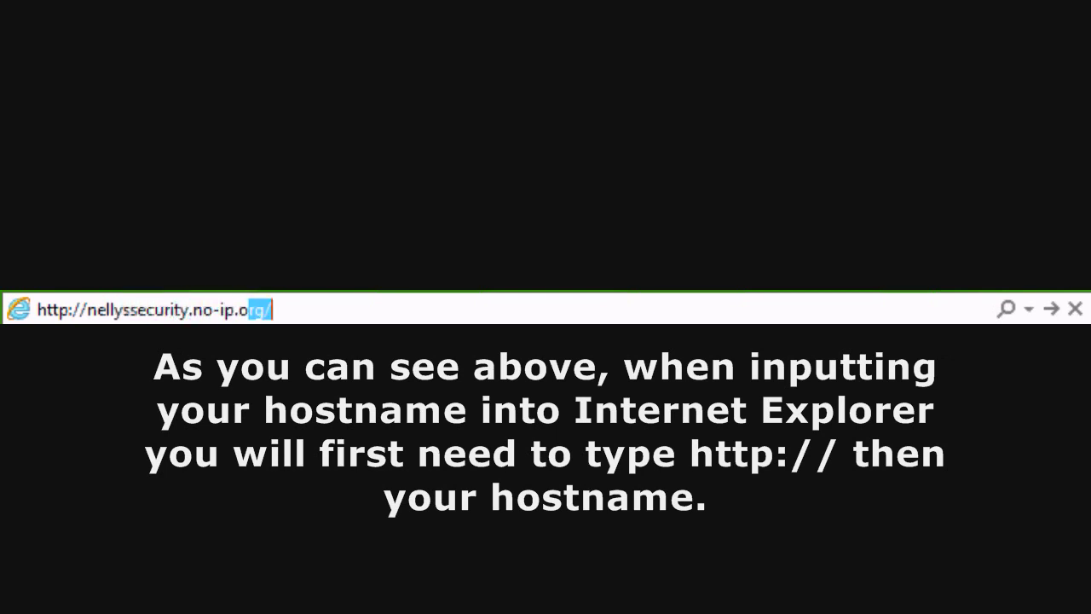
pyautogui.write('rg')
pyautogui.press('Return')
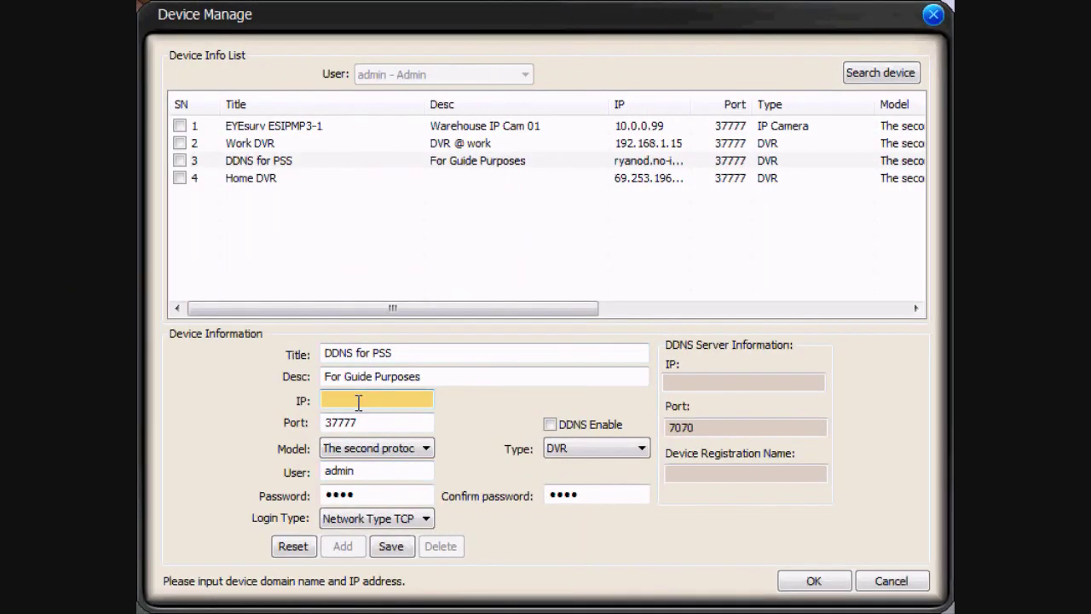
# - Type the hostname nellyssecurity.no-ip.org into the DDNS for PSS device's IP field
pyautogui.write('nellyssecurity.no-ip.')
pyautogui.write('org')
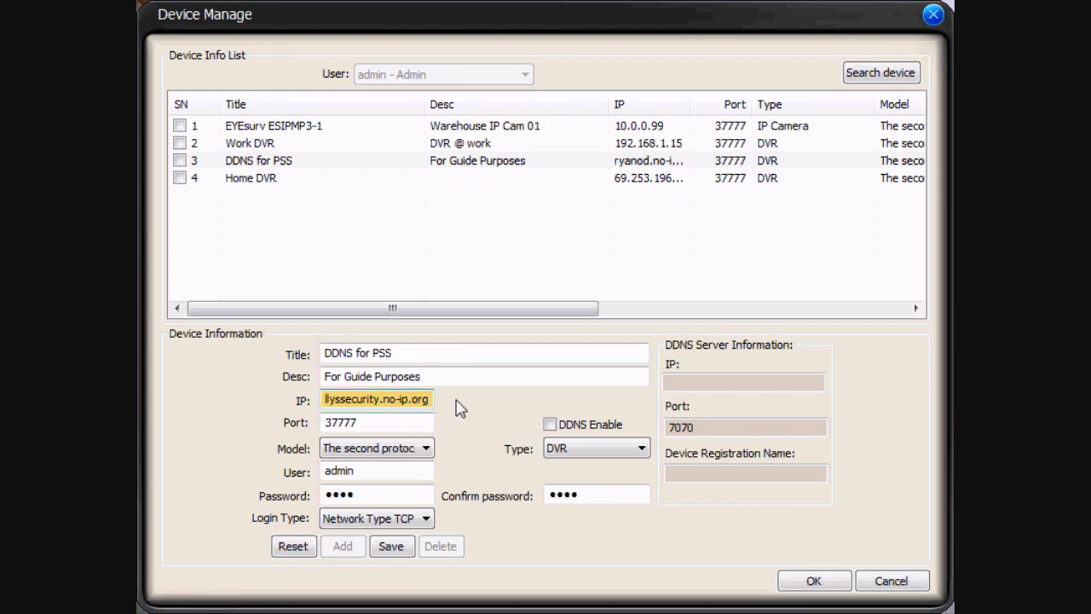
pyautogui.moveTo(431, 400); pyautogui.dragTo(237, 399)
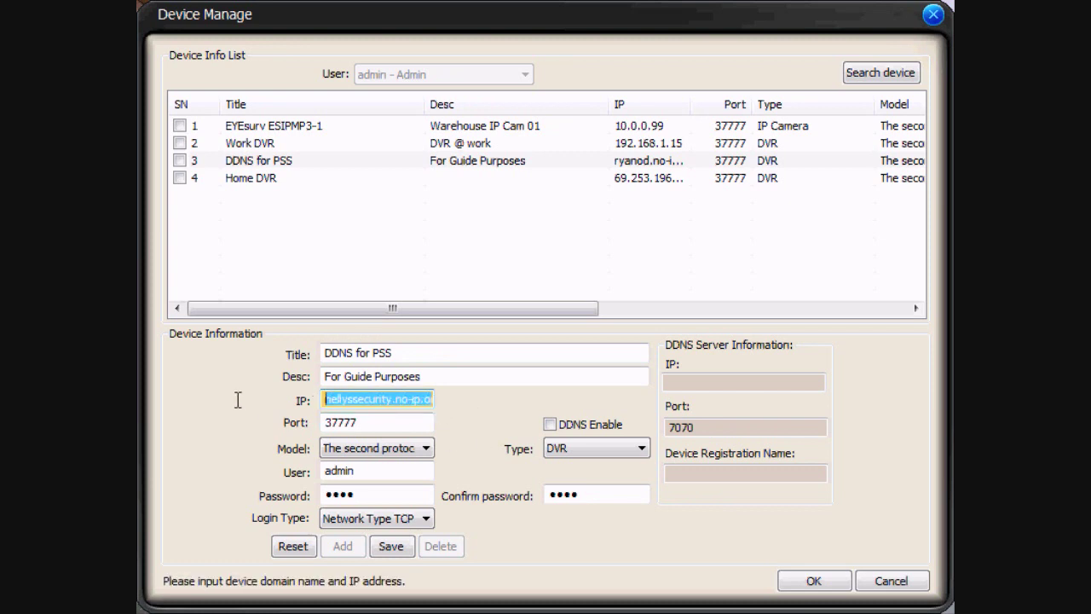
pyautogui.click(324, 392)
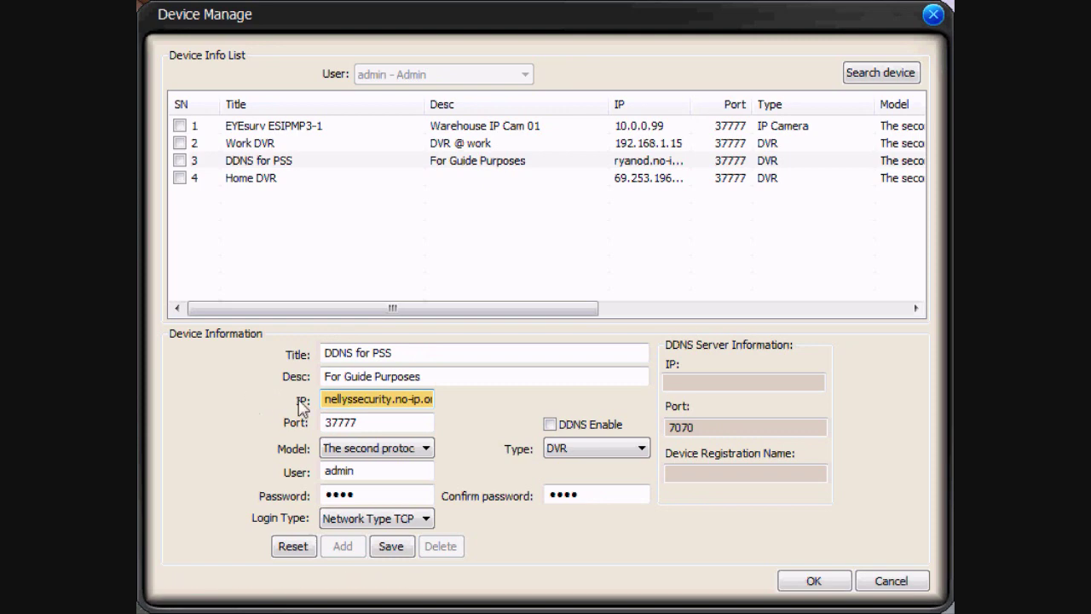